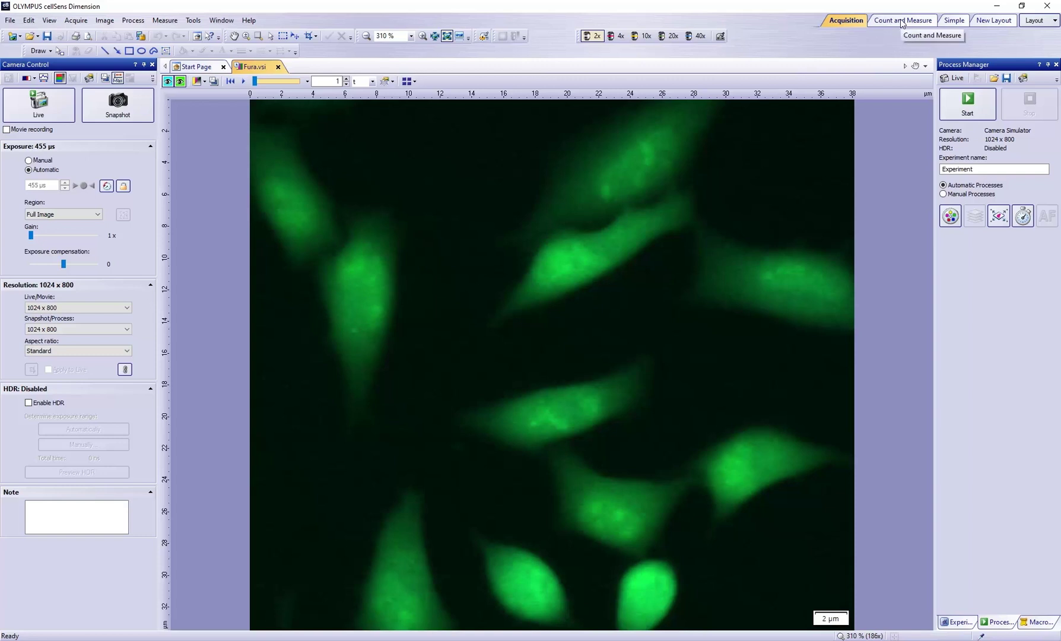
Switch to the Count and Measure layout to bring up the Measurement and ROI panel.
click(901, 23)
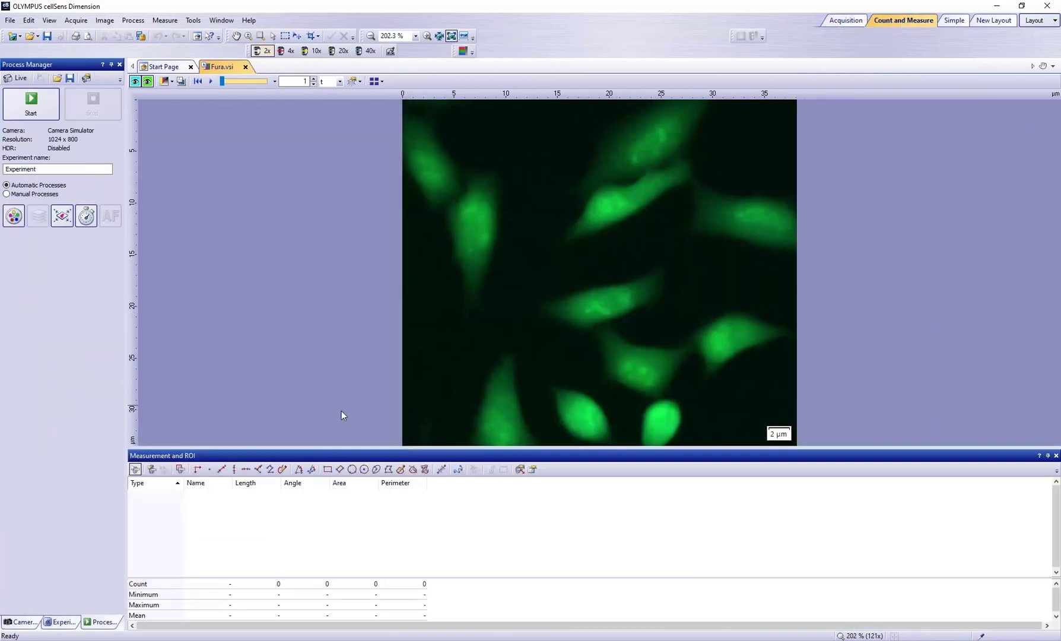
Draw three rectangles with the Rectangle tool: one inside each of two cells and one on background left of them.
click(327, 469)
drag(469, 211, 479, 234)
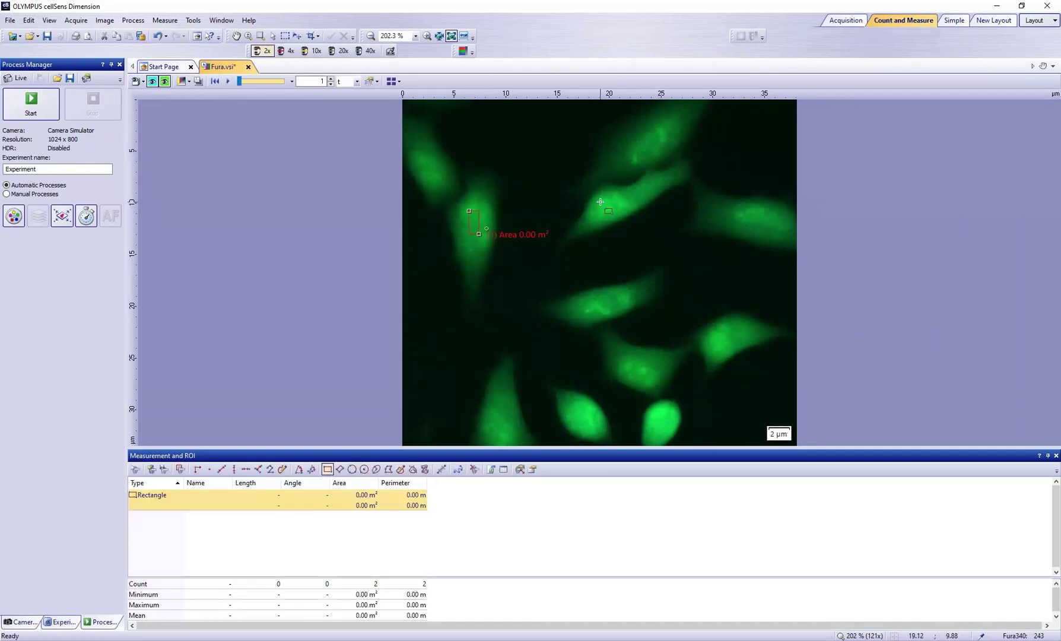
drag(600, 203, 615, 218)
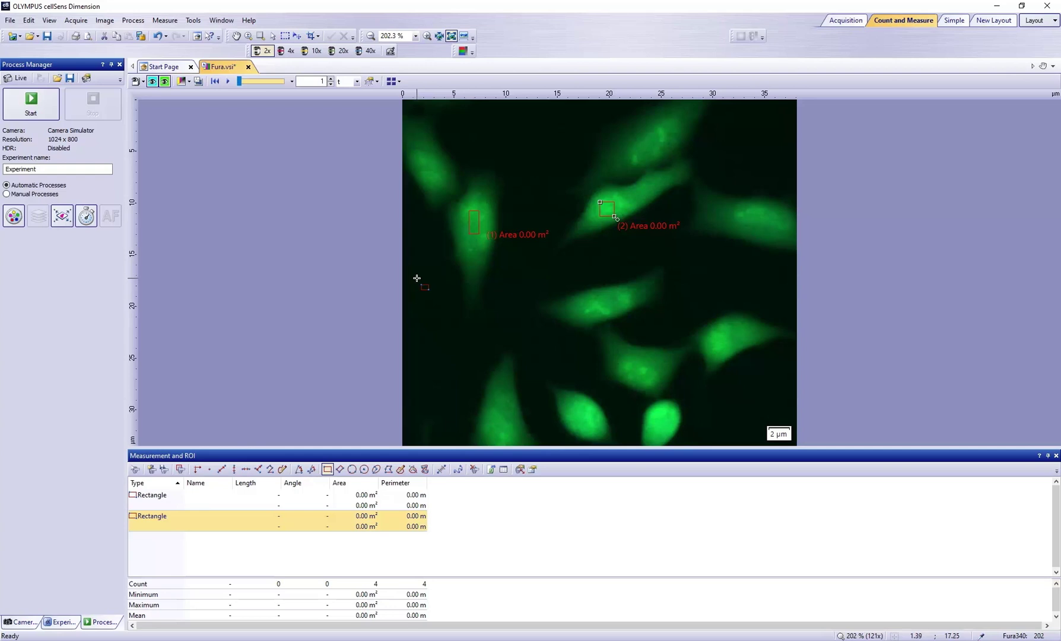
drag(416, 277, 434, 327)
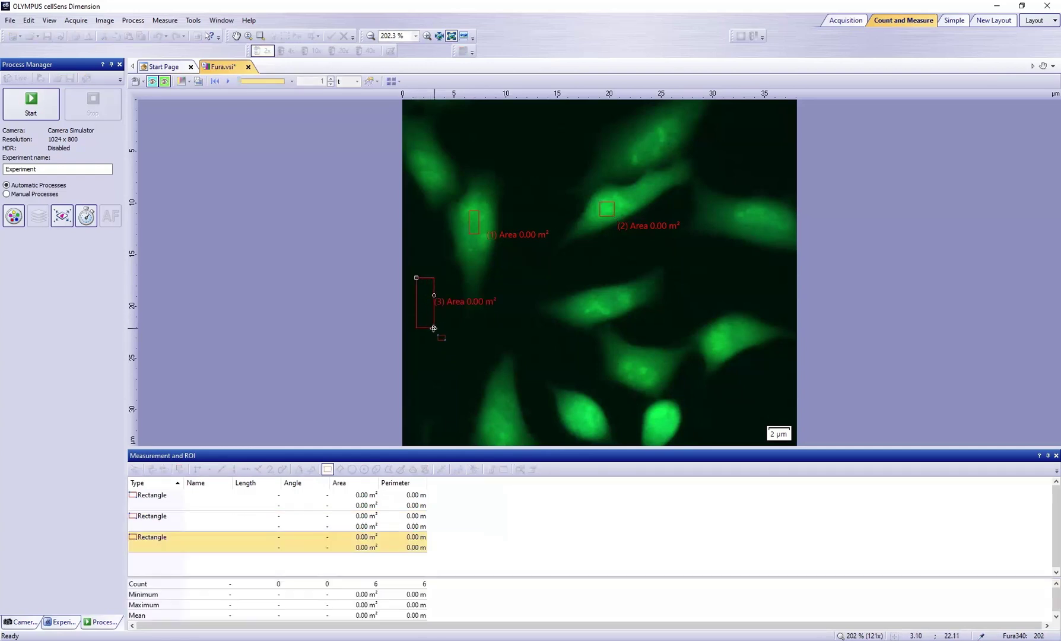
click(327, 468)
Name the first two rectangles 'cells' in the Measurement and ROI table.
double_click(211, 495)
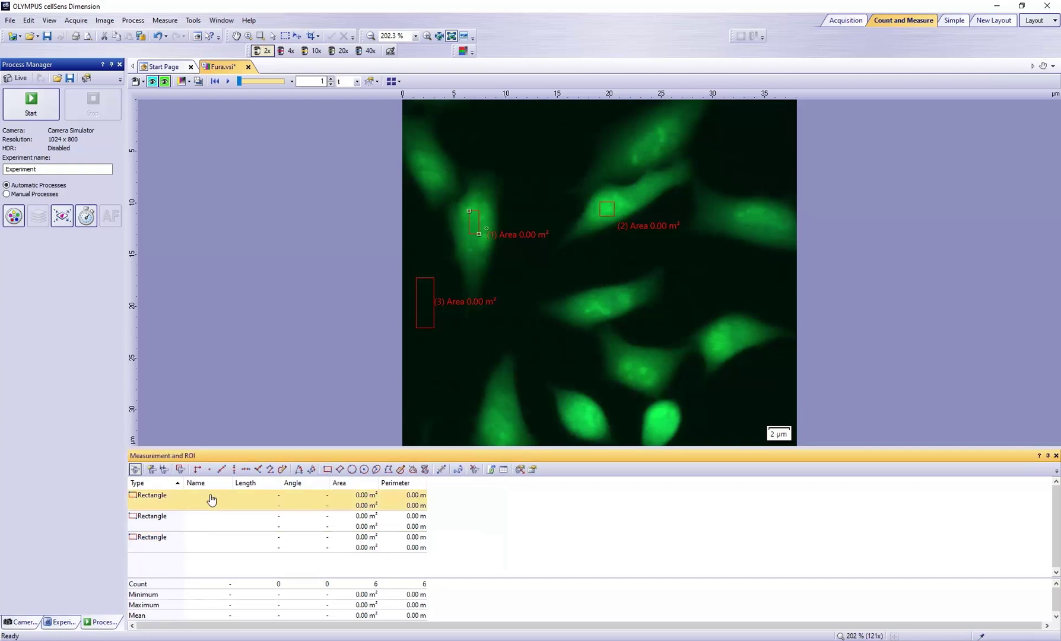
text(cells)
key(Return)
double_click(209, 515)
text(cells)
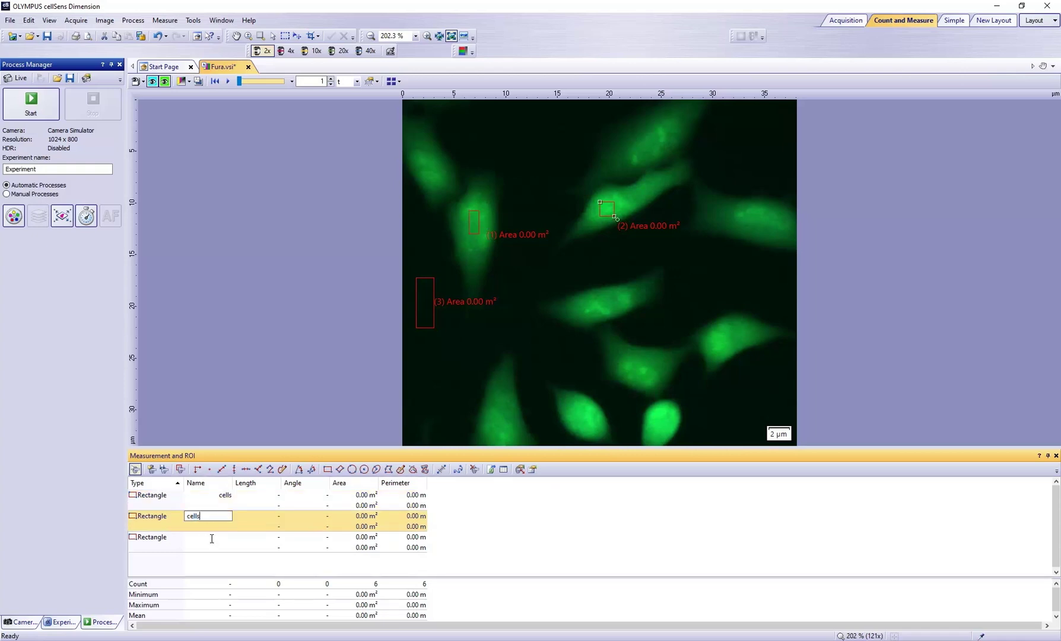
key(Return)
Name the third rectangle 'background' and select all three rows.
double_click(216, 537)
text(background)
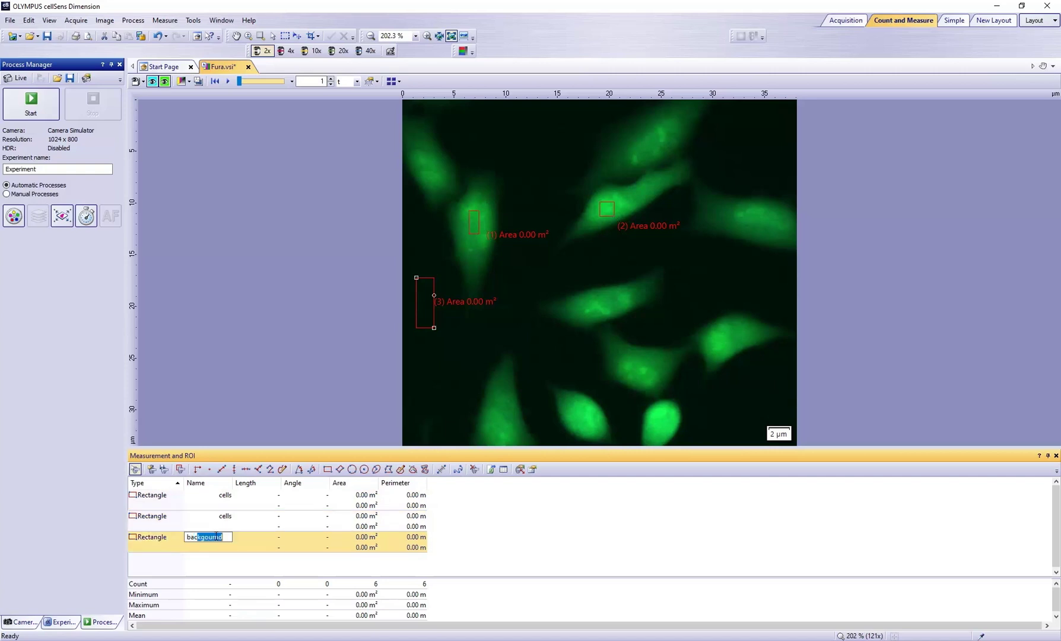
key(BackSpace)
text(nd)
key(Return)
shift+click(209, 503)
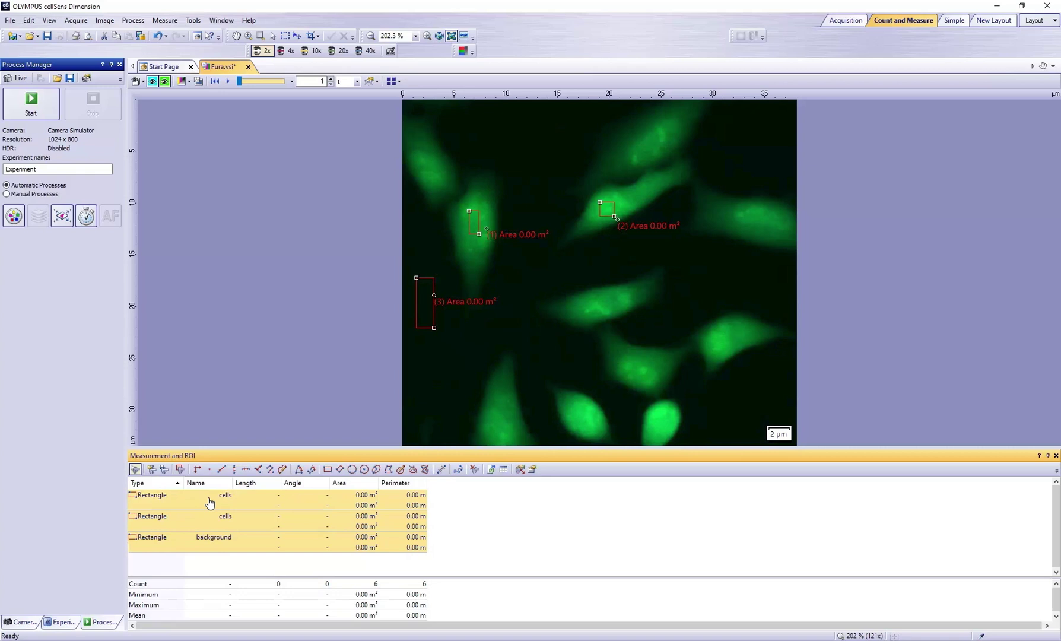
Convert the cells, cells and background rectangles into ROIs.
right_click(210, 502)
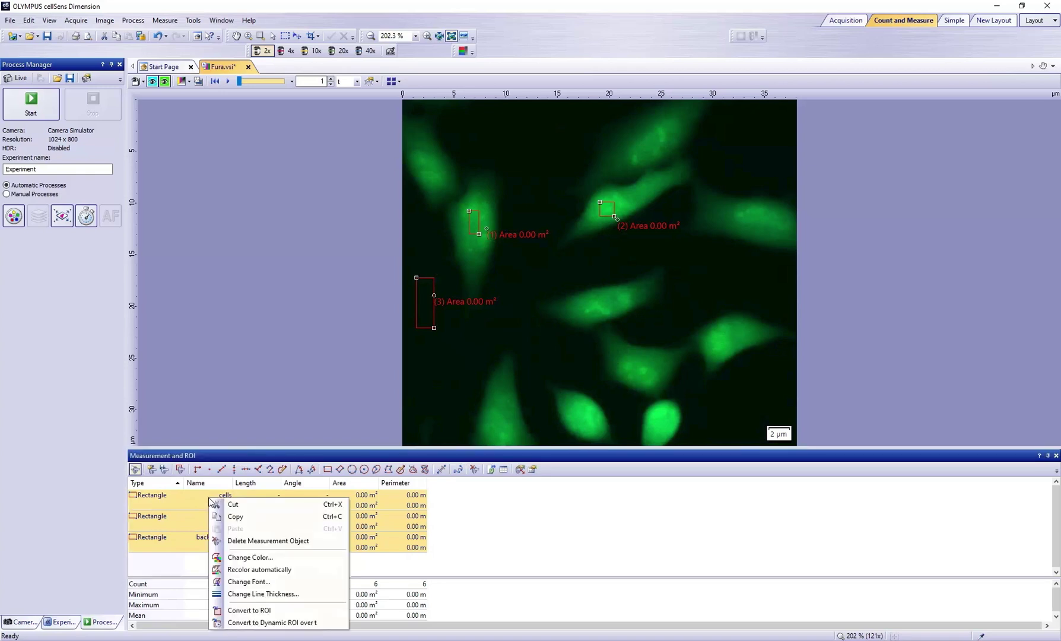
click(248, 611)
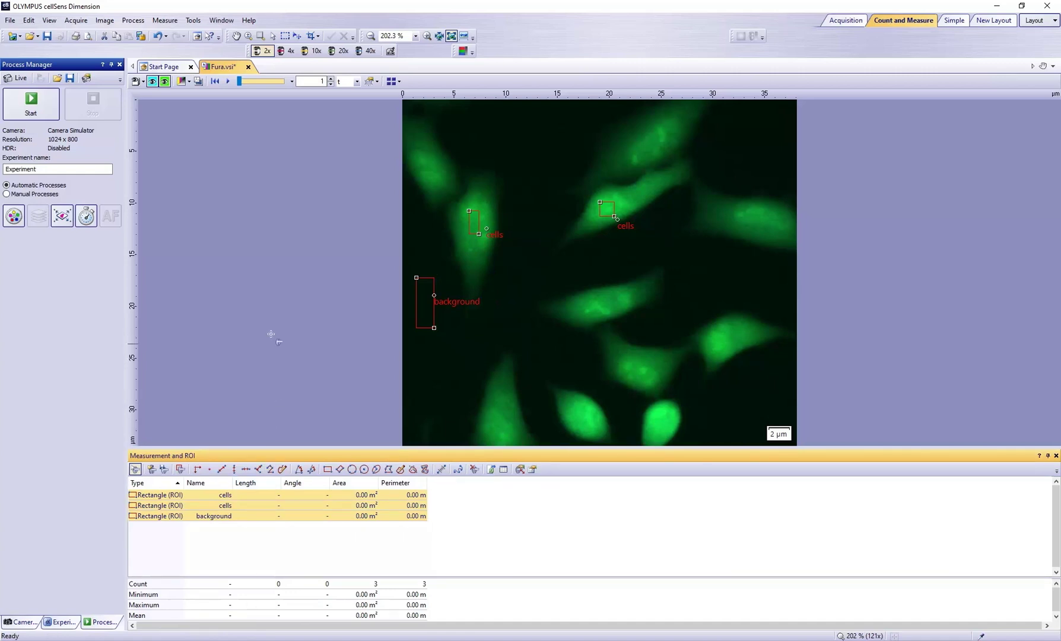
click(136, 469)
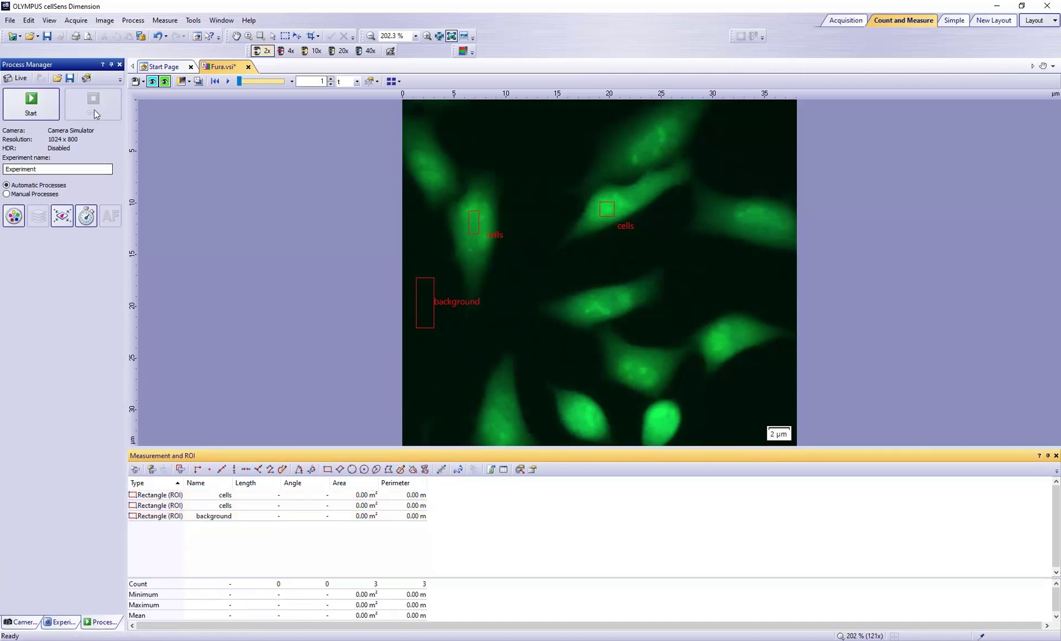
Enable the Life Science Applications toolbar and open the Ratio Analysis dialog.
click(49, 21)
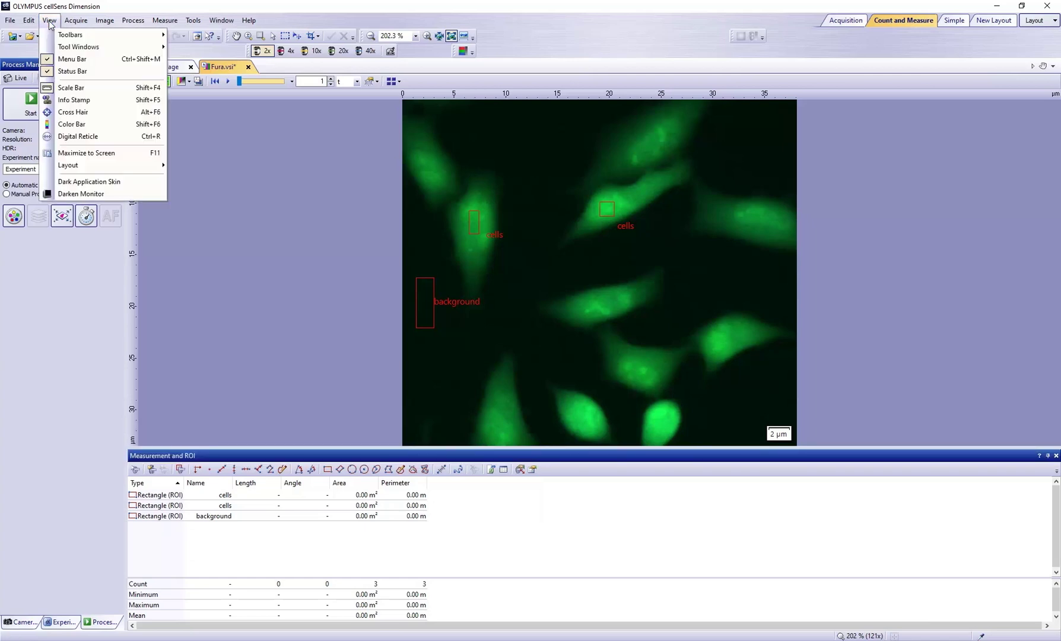
mouse_move(70, 36)
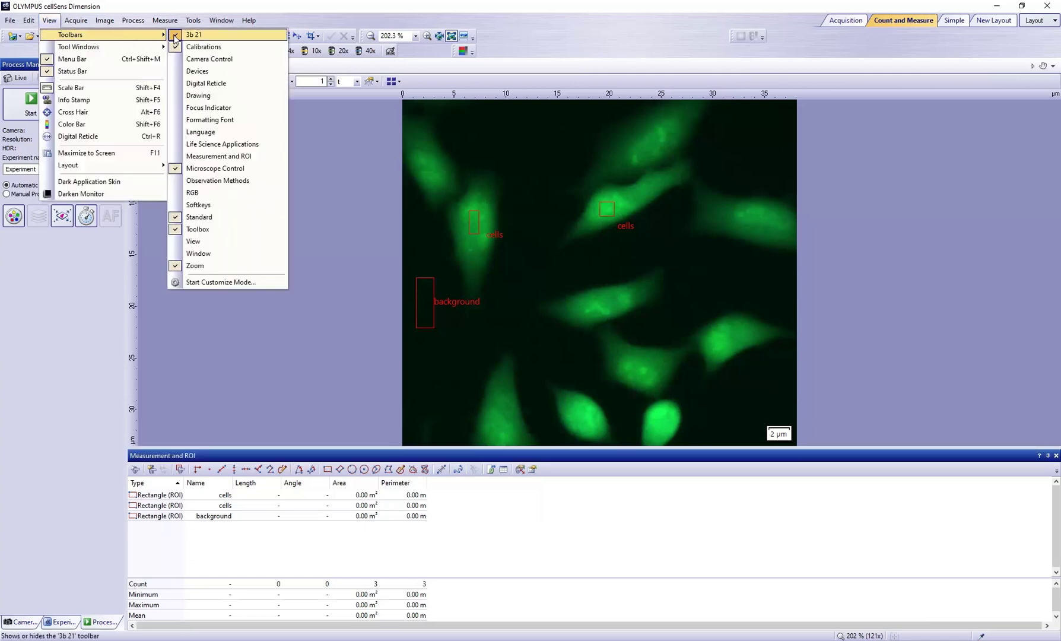
click(267, 148)
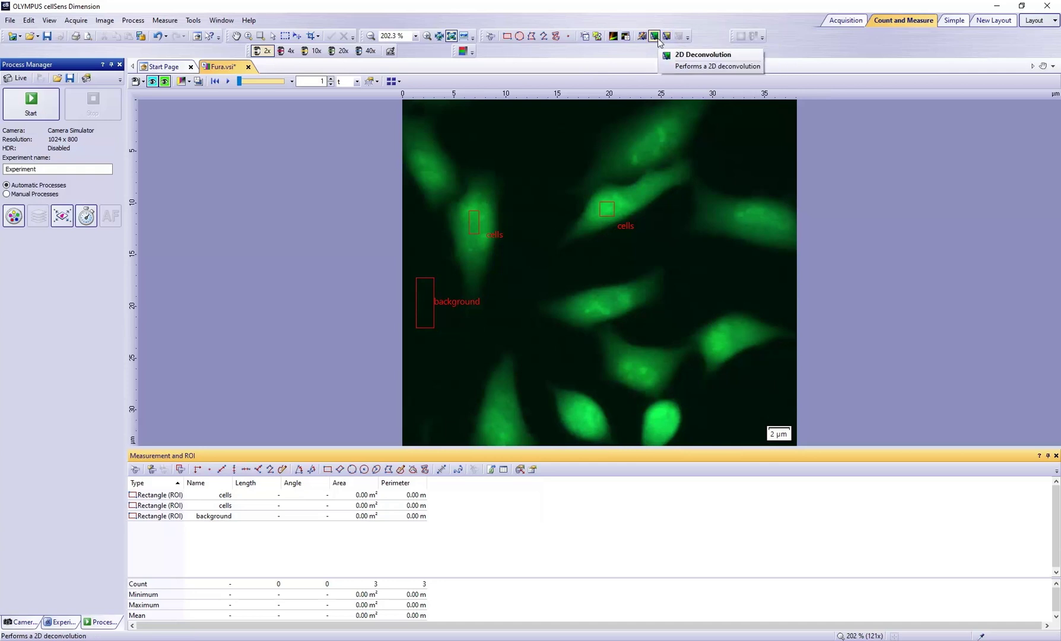
click(625, 37)
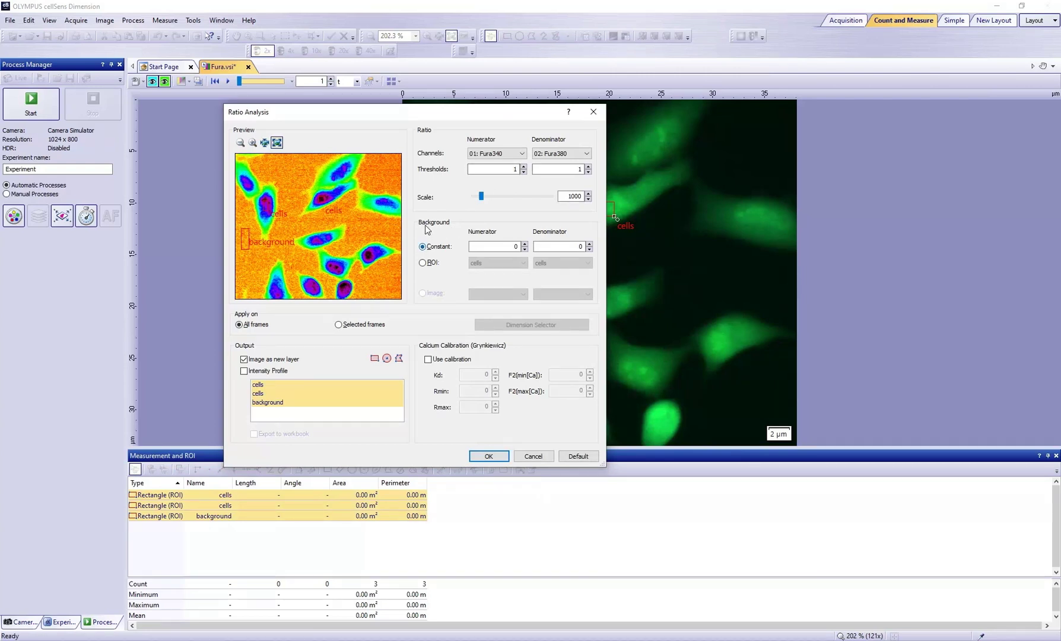
Set Background to ROI, using the 'background' ROI for numerator and denominator subtraction.
click(423, 263)
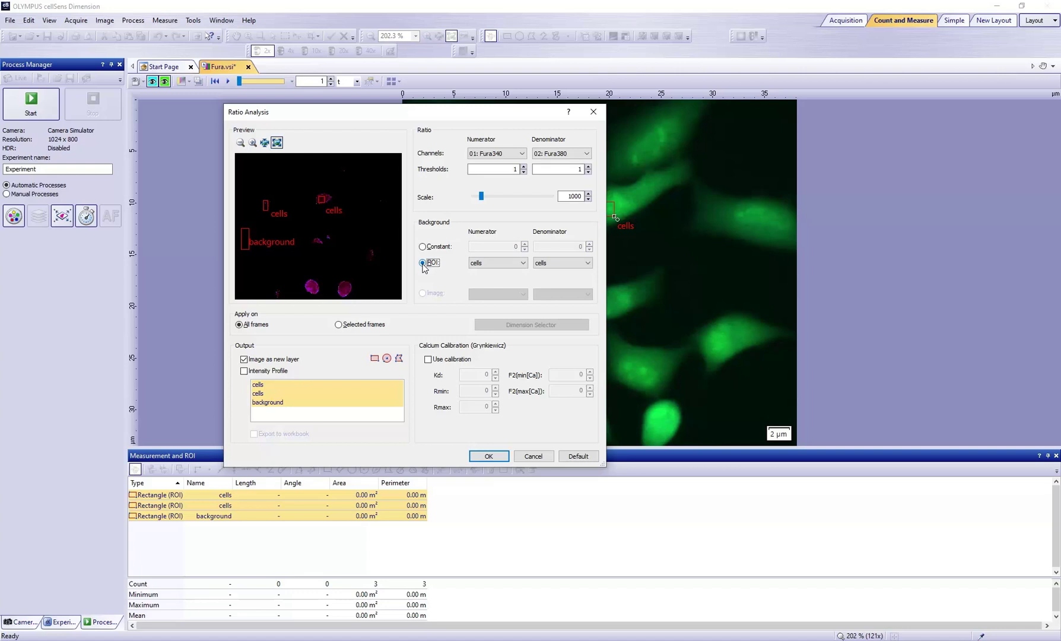
click(524, 265)
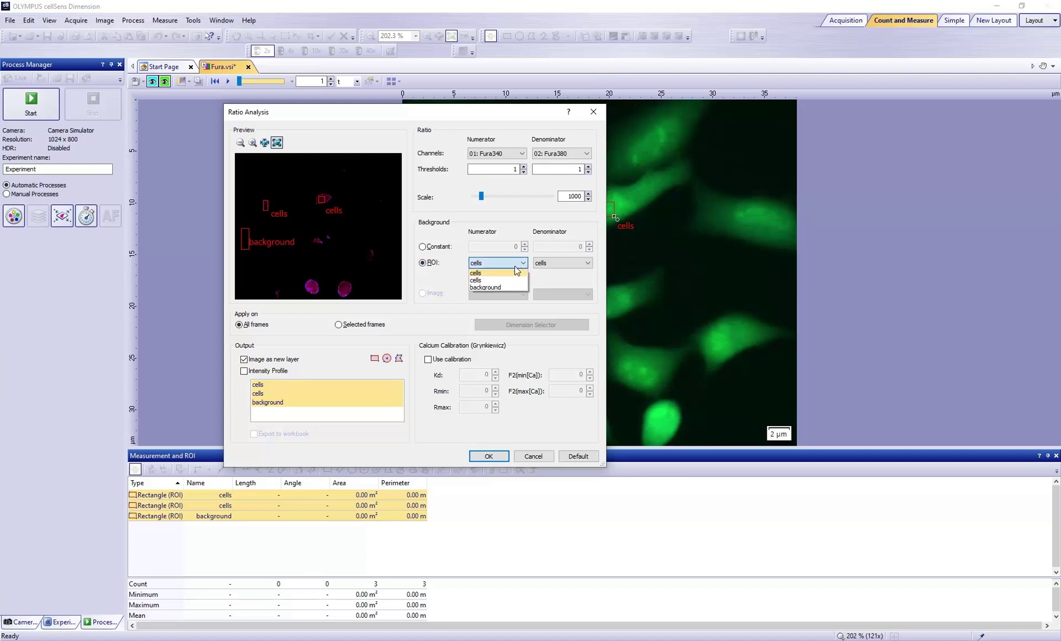
click(502, 288)
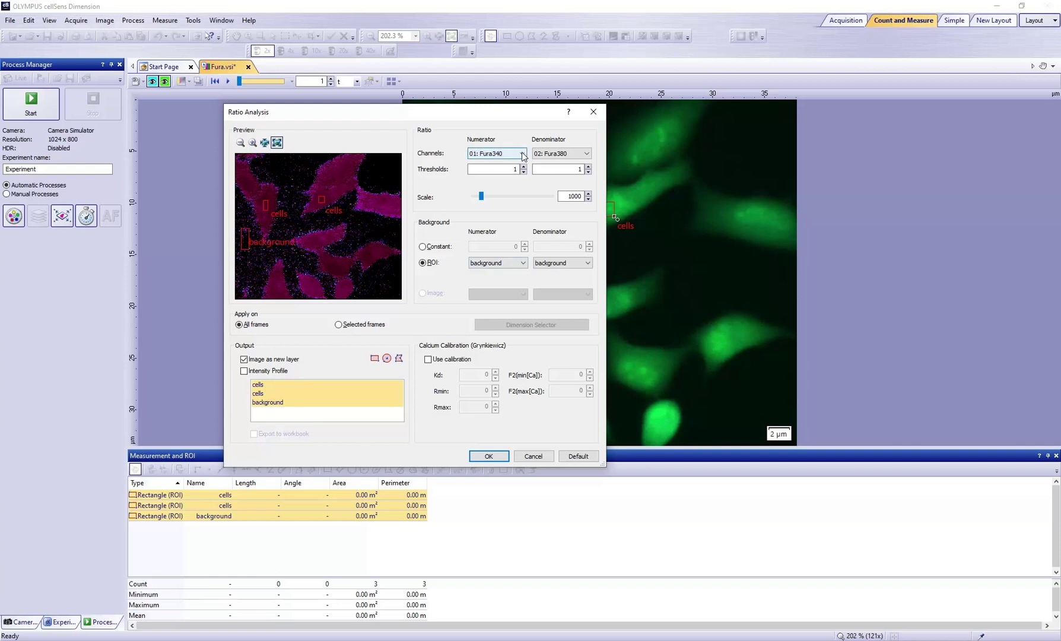
click(522, 154)
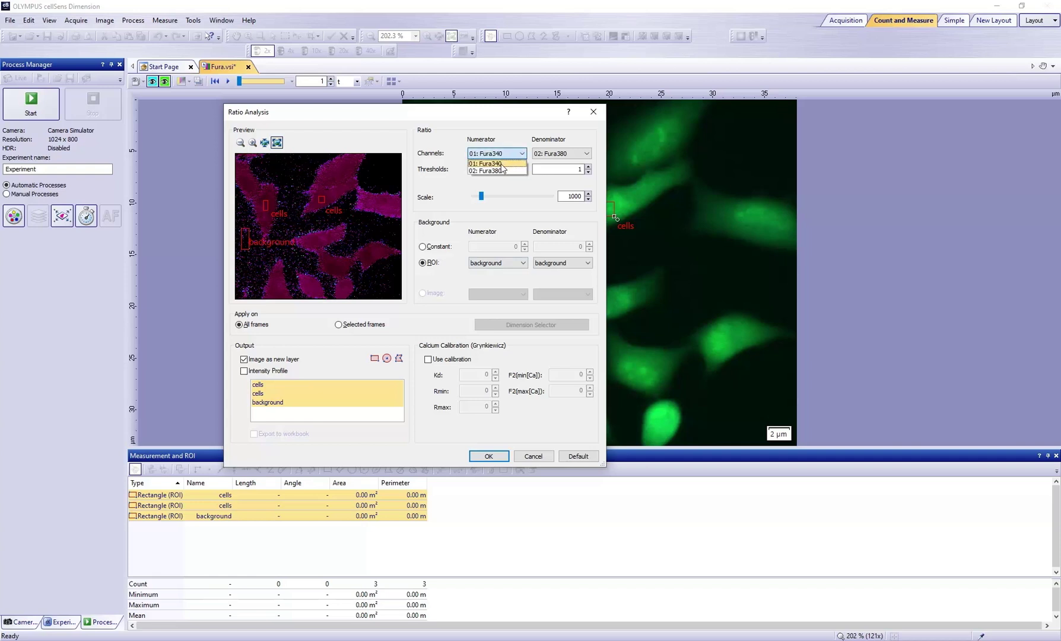
Keep Fura340 over Fura380 as ratio channels and raise the numerator threshold to 3.
click(502, 165)
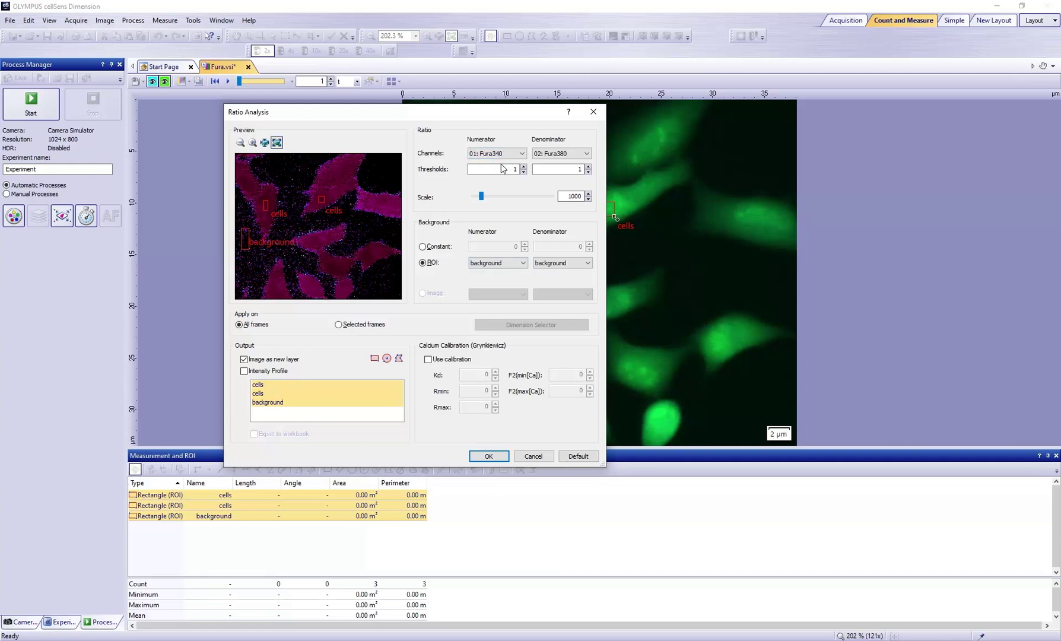
click(587, 153)
click(563, 171)
click(524, 167)
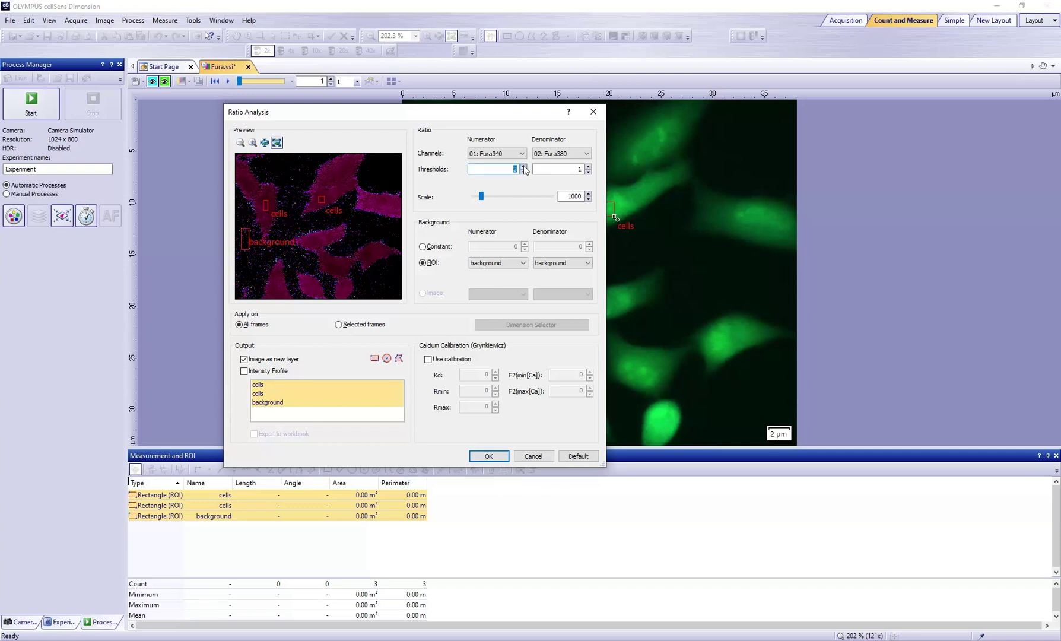
Raise the numerator threshold to 5 and increase the denominator threshold to clear background specks.
click(523, 167)
click(524, 168)
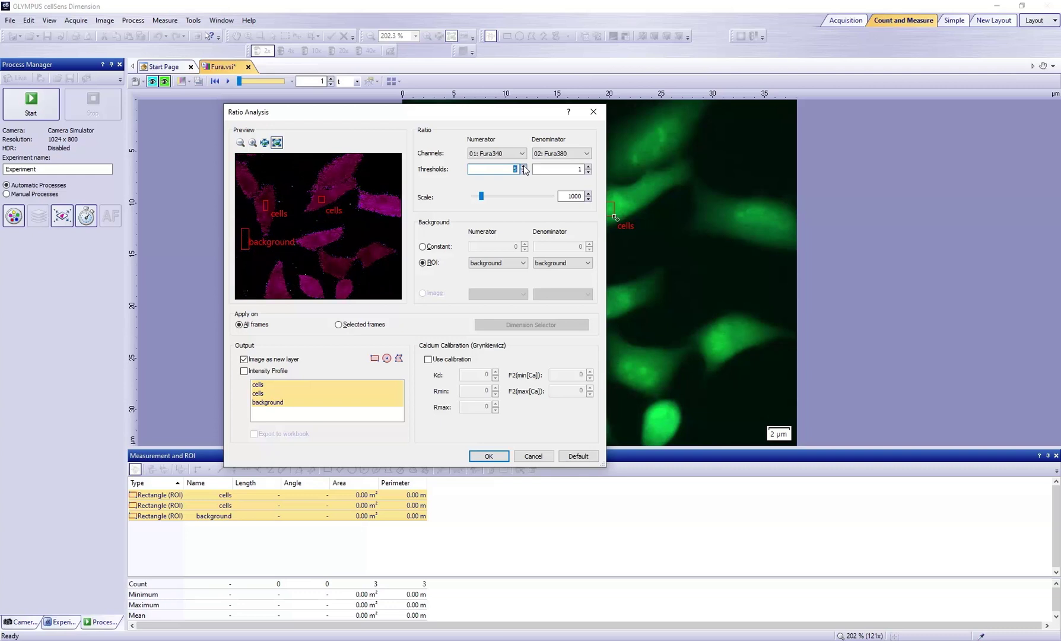
click(588, 168)
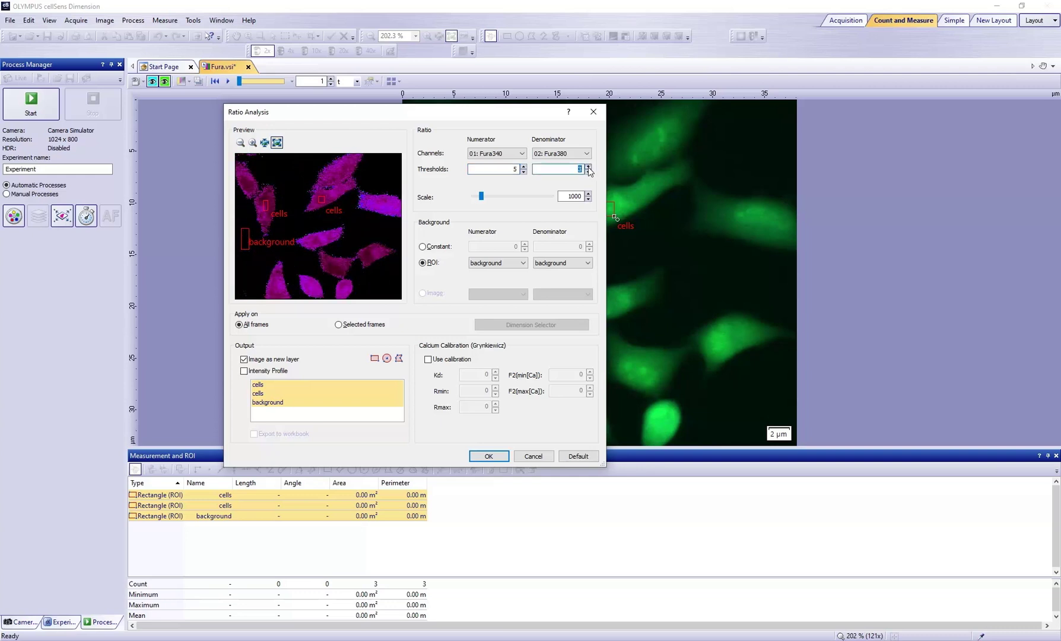
click(588, 168)
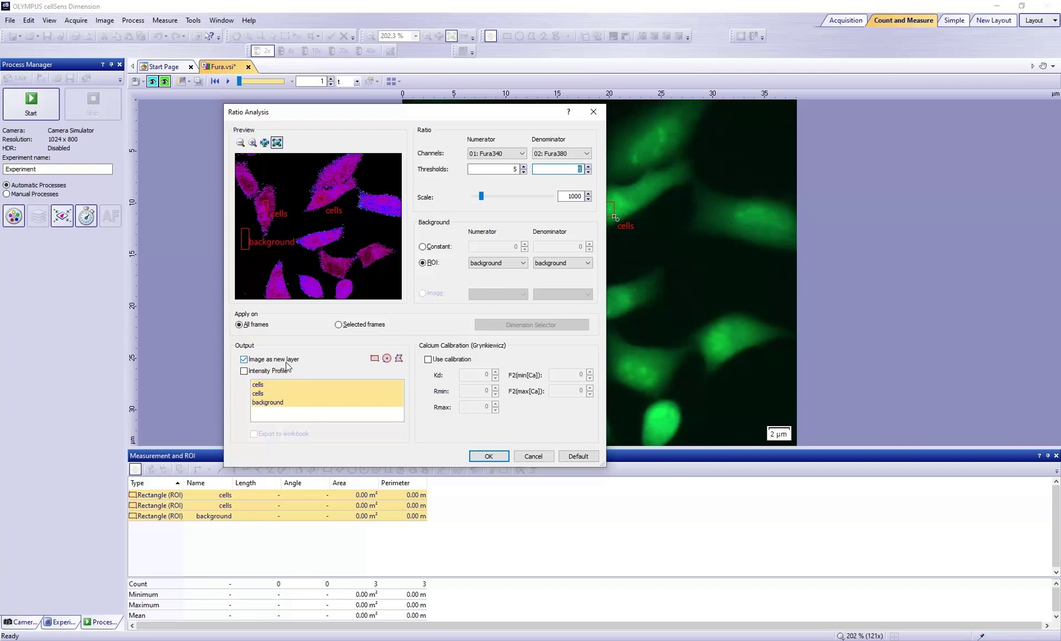
click(244, 372)
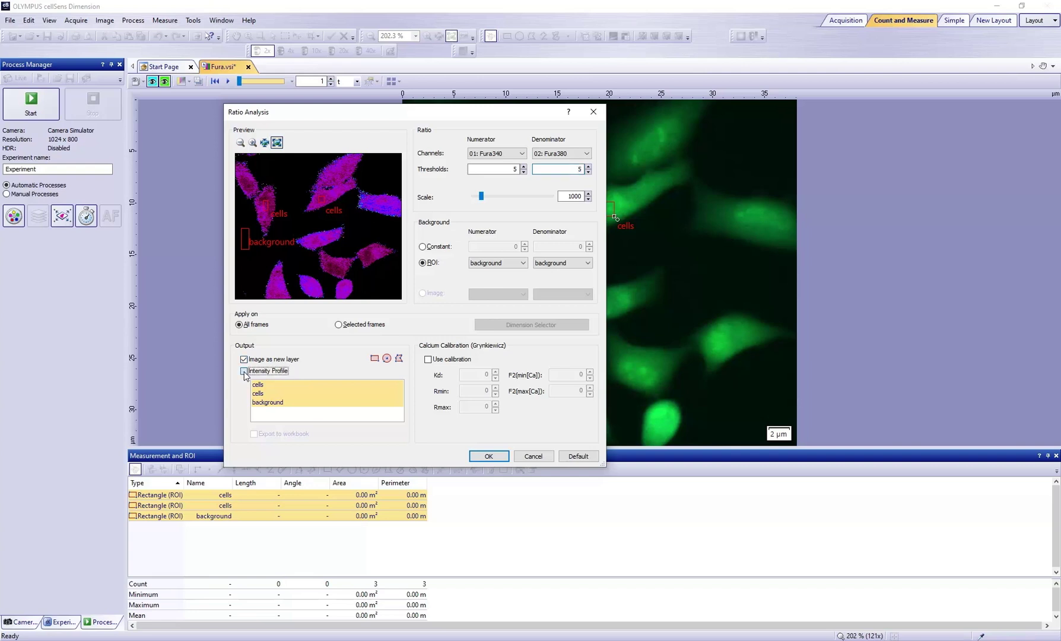
Enable Intensity Profile for all three ROIs with workbook export, then run the ratio analysis.
click(264, 404)
click(264, 403)
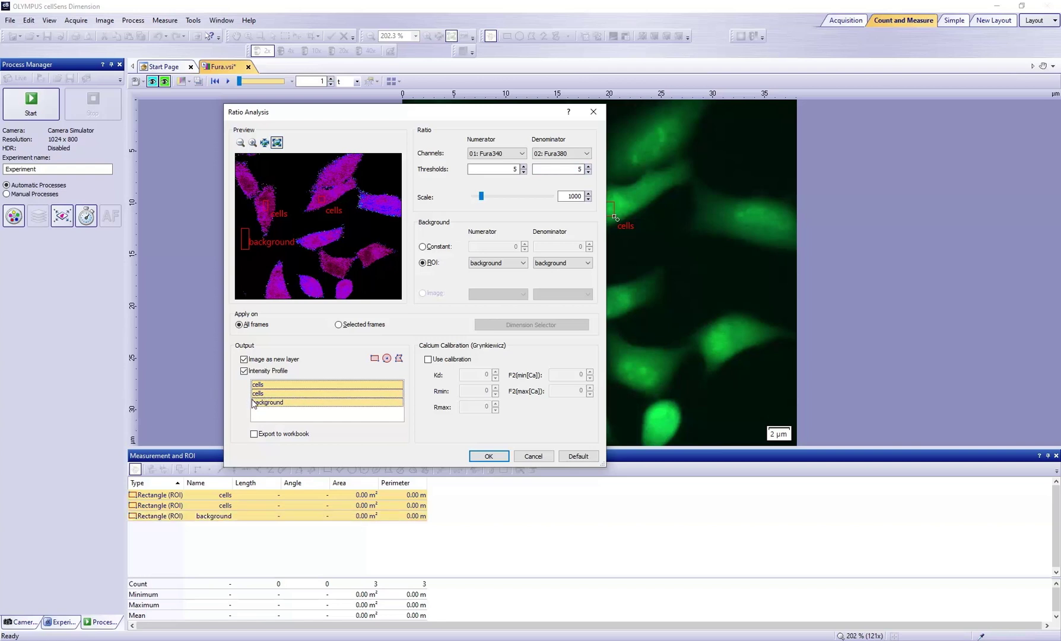
click(254, 435)
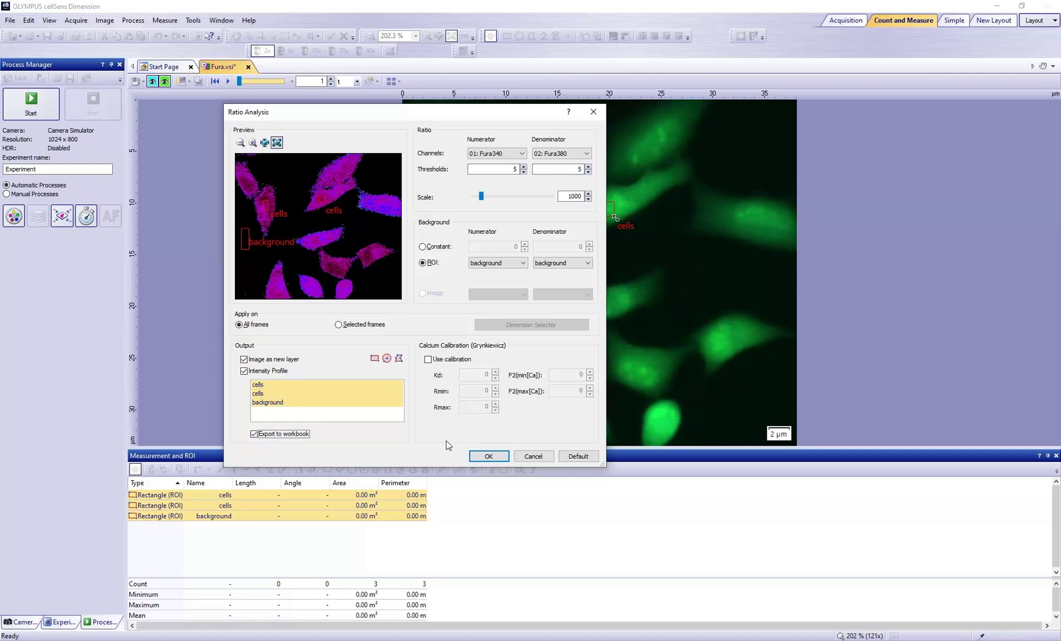
click(482, 458)
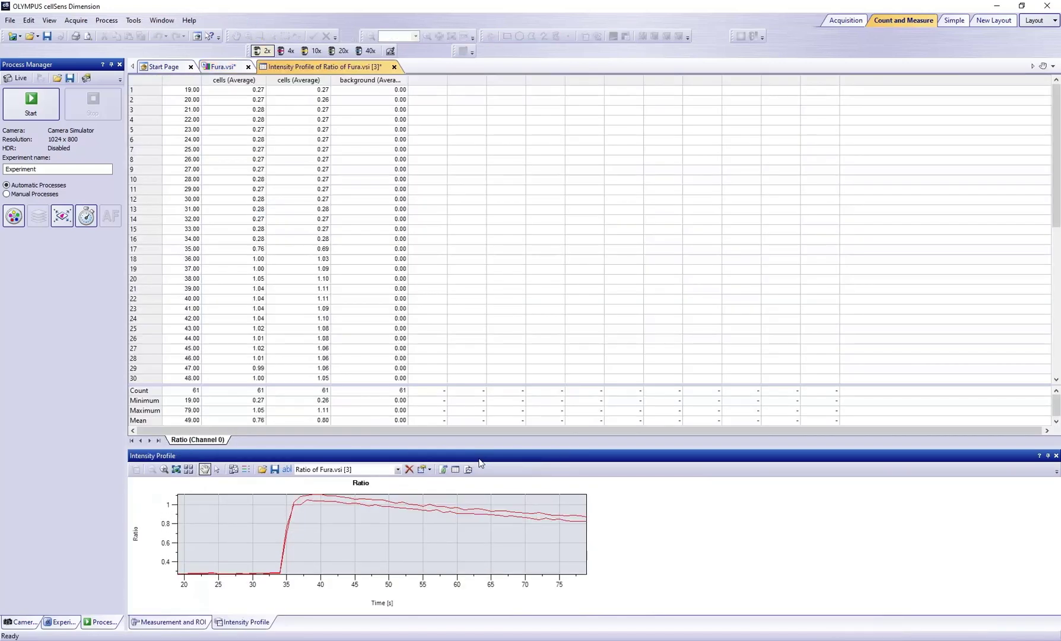
Switch back to the Fura.vsi image and start playback of the ratio time series.
click(218, 460)
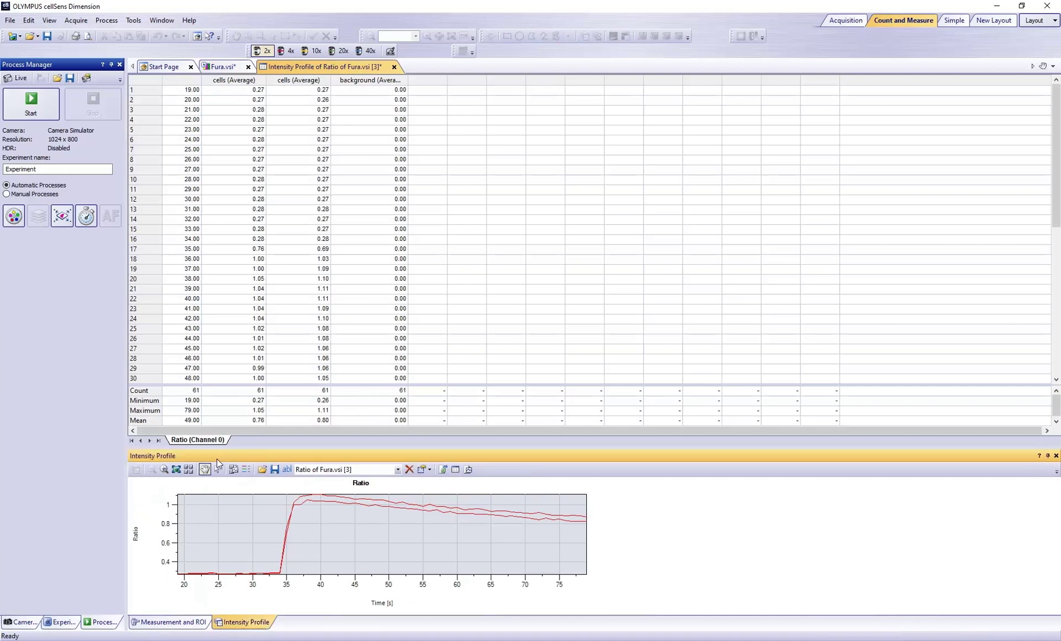
click(328, 65)
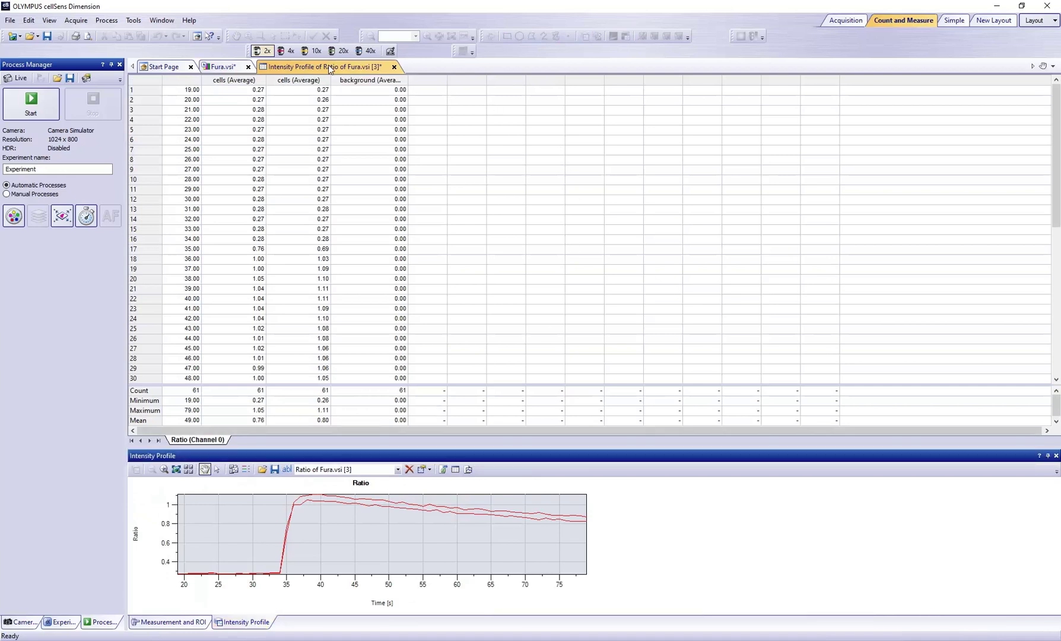
click(225, 72)
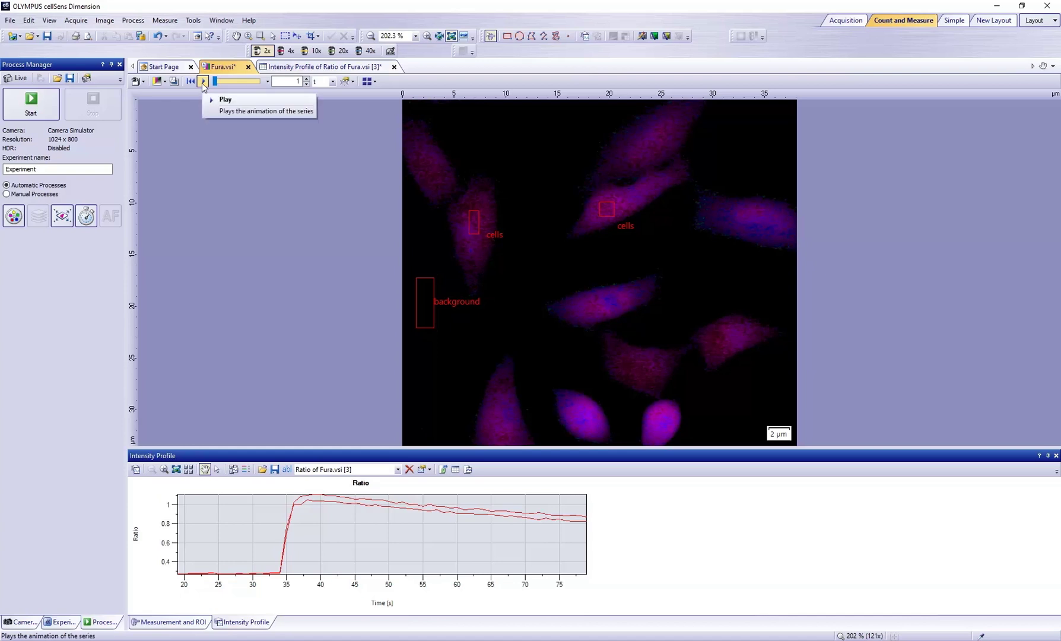
click(203, 82)
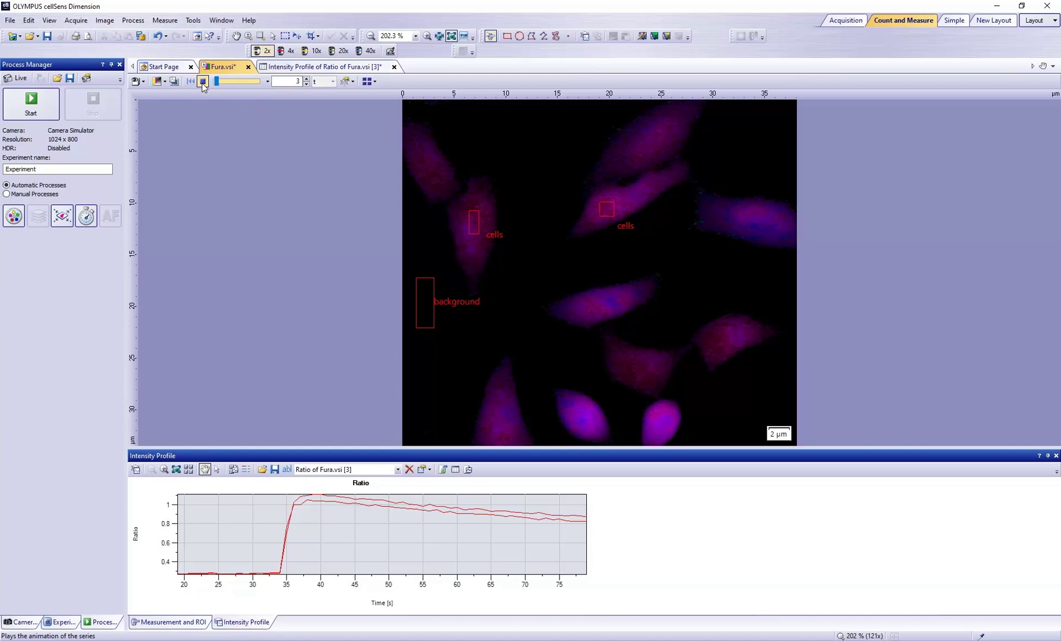